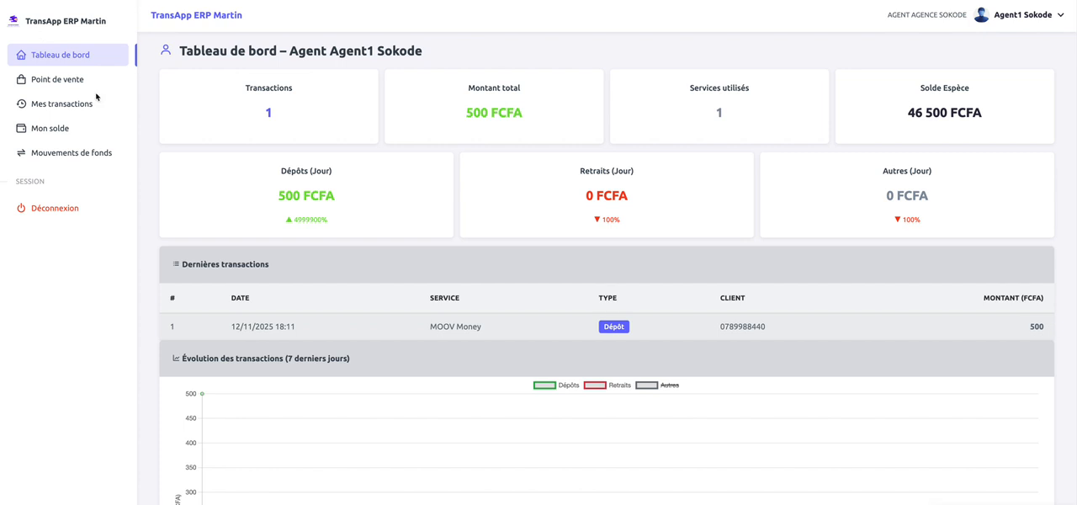
# Open the point of sale and select the MOOV Money service to check its virtual and cash balances.
pyautogui.scroll(-2, 399, 209)
pyautogui.scroll(-2, 399, 209)
pyautogui.scroll(4, 399, 210)
pyautogui.click(67, 81)
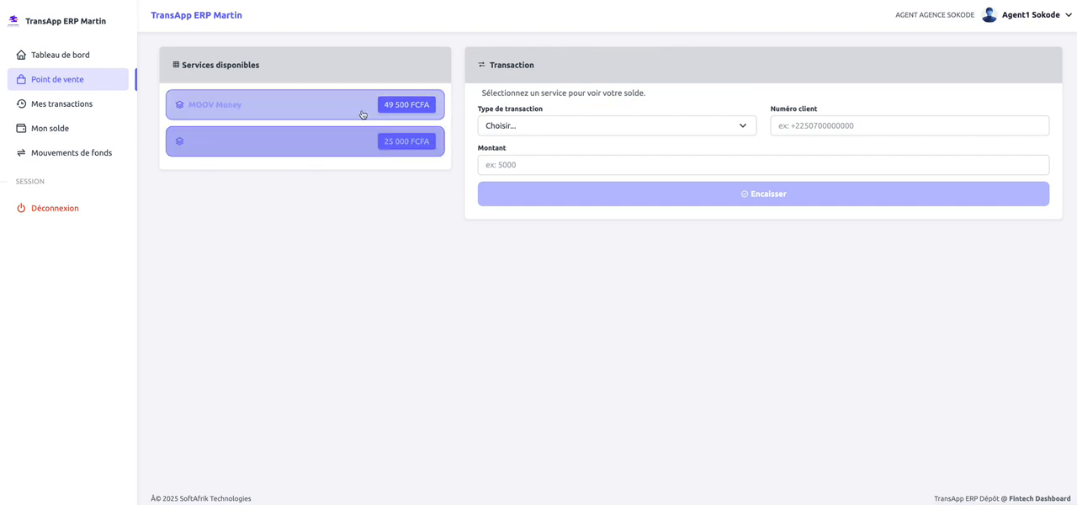
pyautogui.click(320, 102)
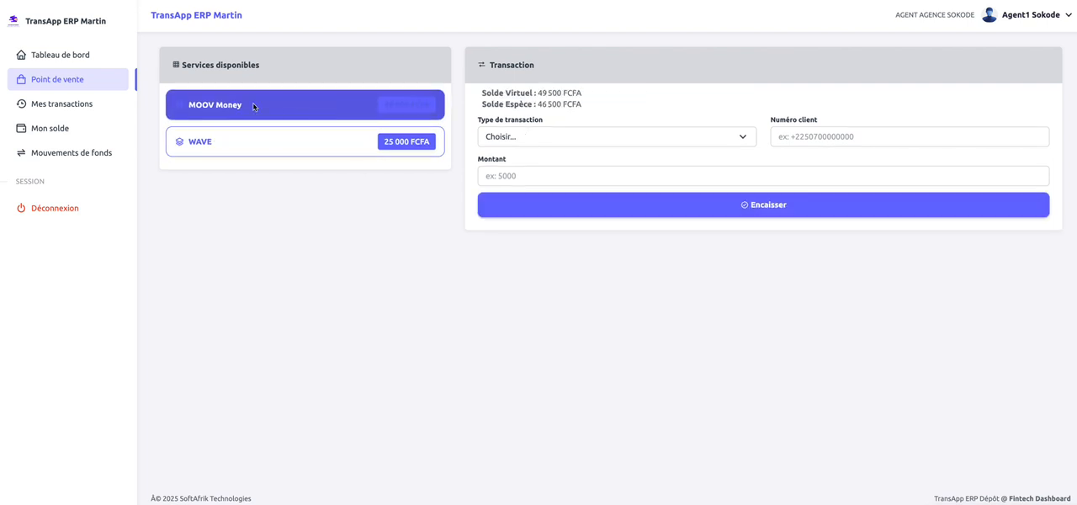
pyautogui.moveTo(482, 94); pyautogui.dragTo(602, 100)
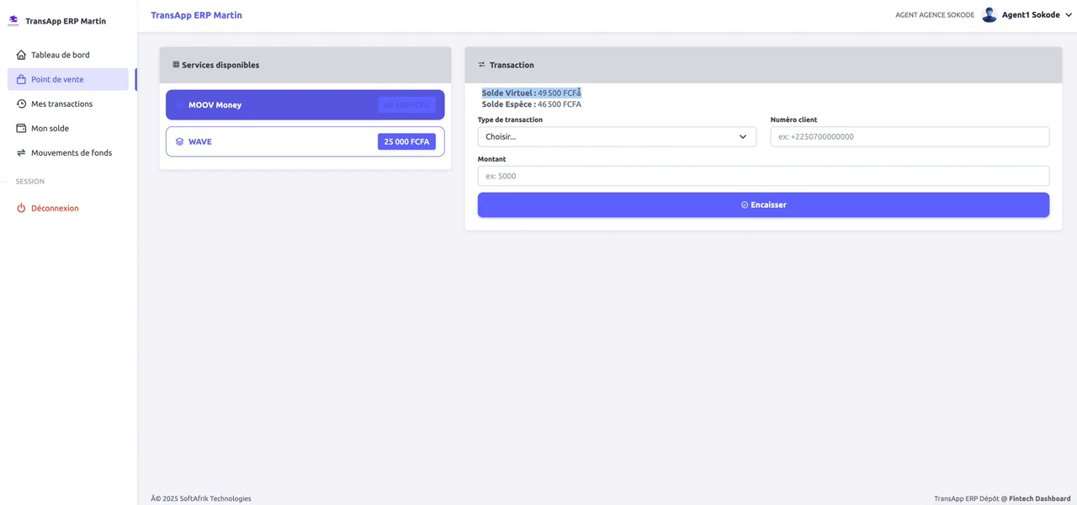
pyautogui.click(585, 103)
pyautogui.moveTo(585, 104); pyautogui.dragTo(482, 104)
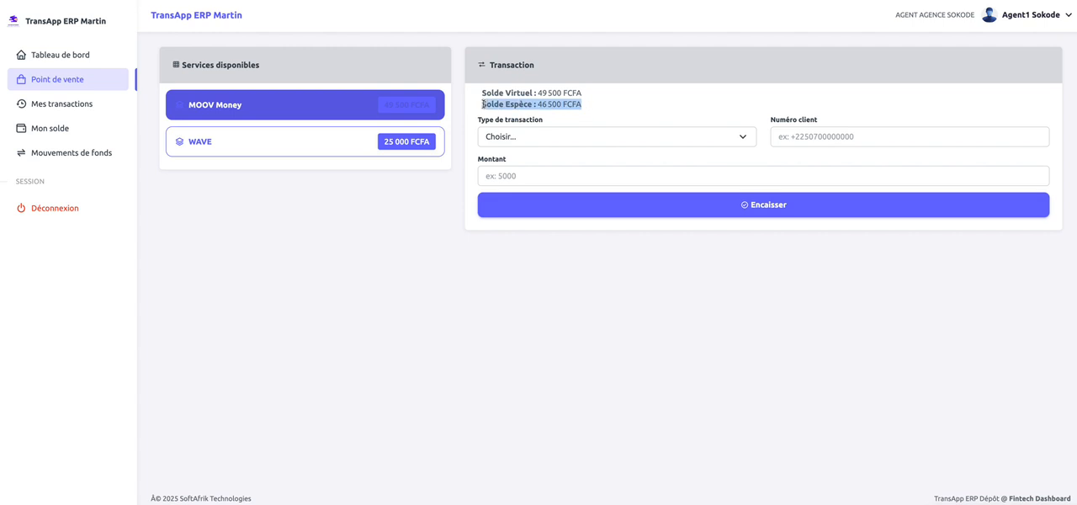
pyautogui.click(483, 104)
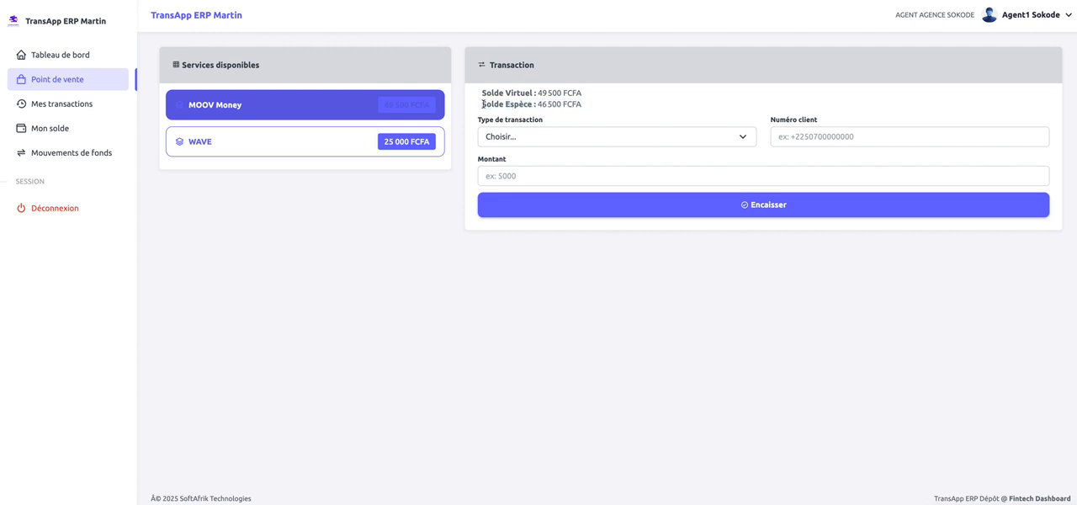
# Set the transaction type to Dépôt and enter the client's phone number.
pyautogui.click(578, 138)
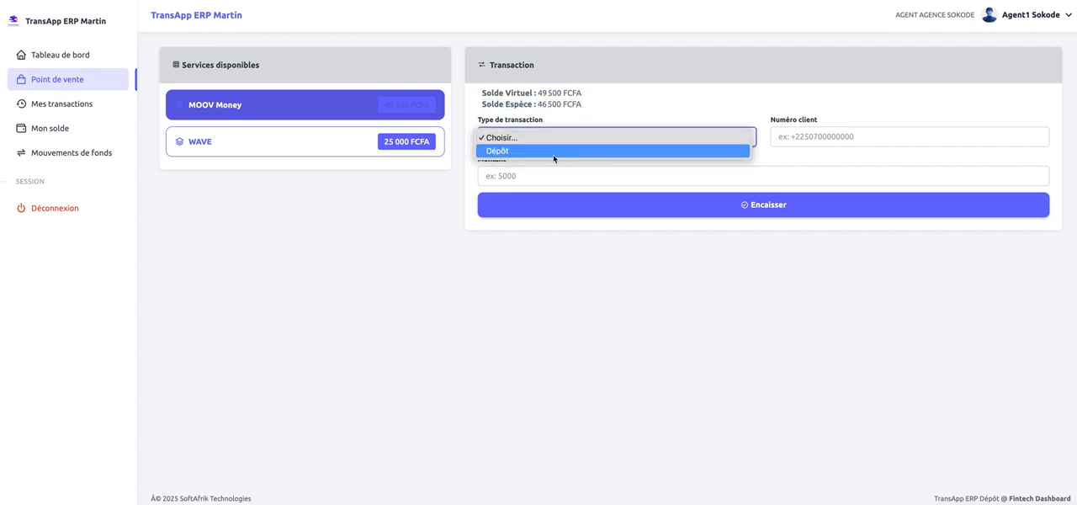
pyautogui.click(555, 152)
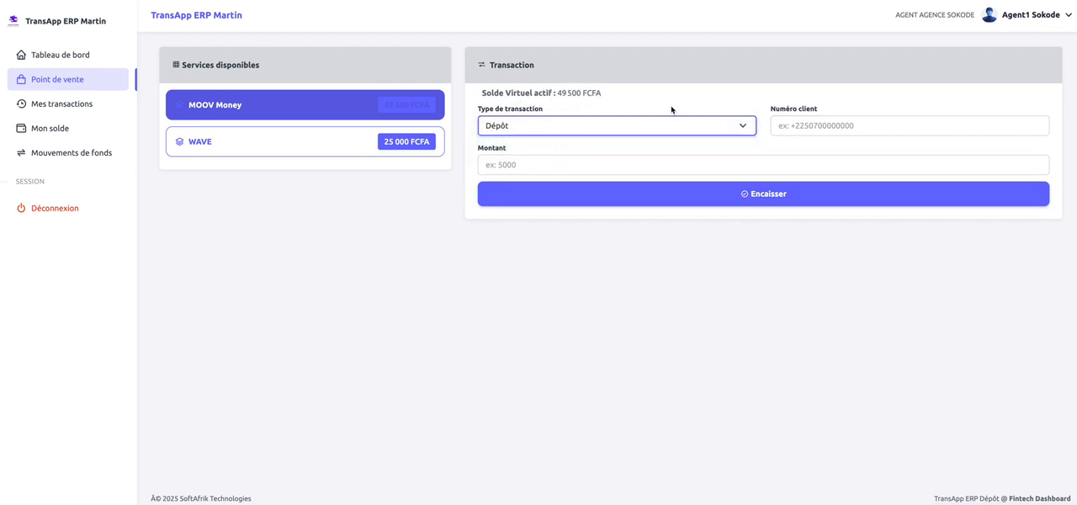
pyautogui.click(836, 127)
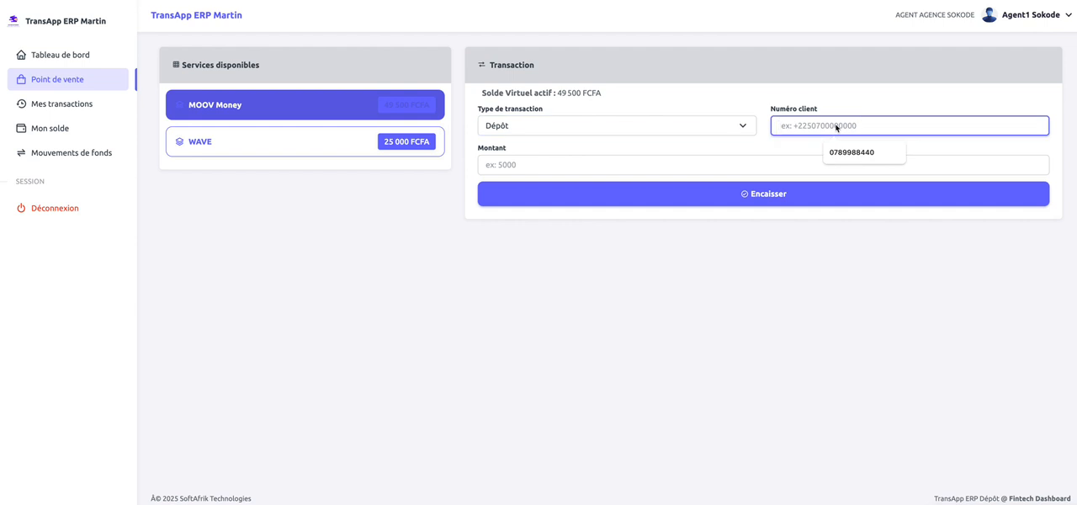
pyautogui.write('01')
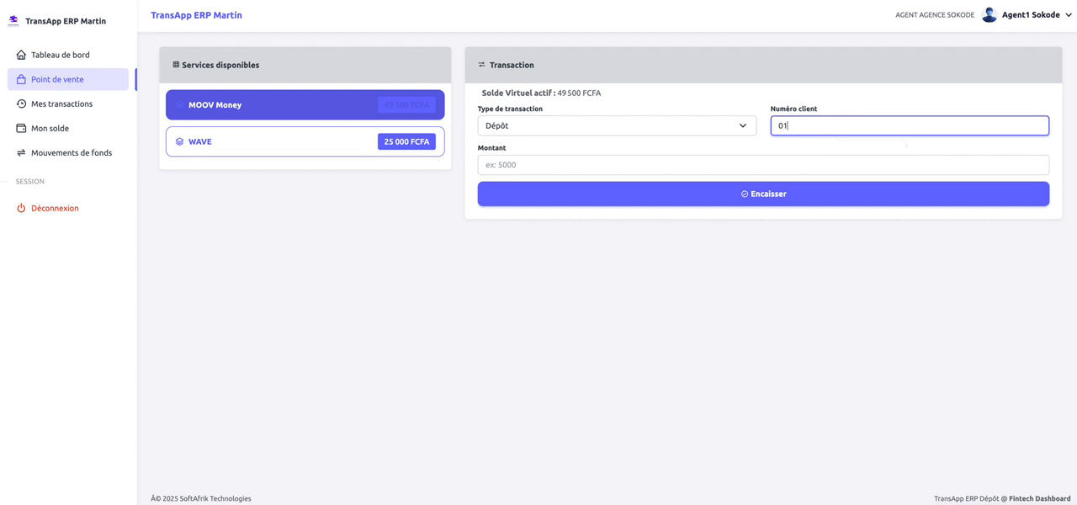
pyautogui.press('BackSpace')
pyautogui.press('BackSpace')
pyautogui.write('9260578')
# Enter 9500 as the deposit amount and submit the MOOV Money transaction.
pyautogui.click(718, 163)
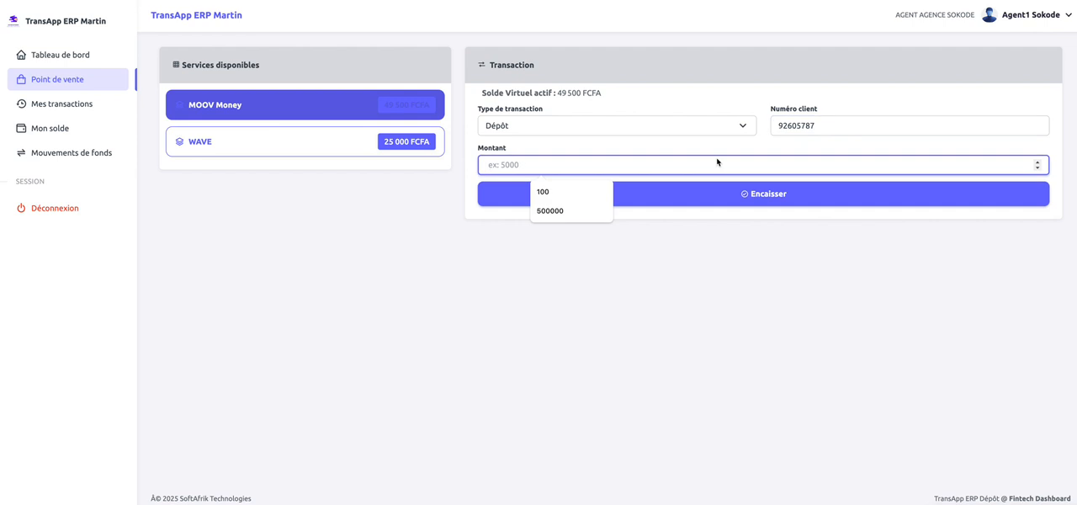
pyautogui.write('9500')
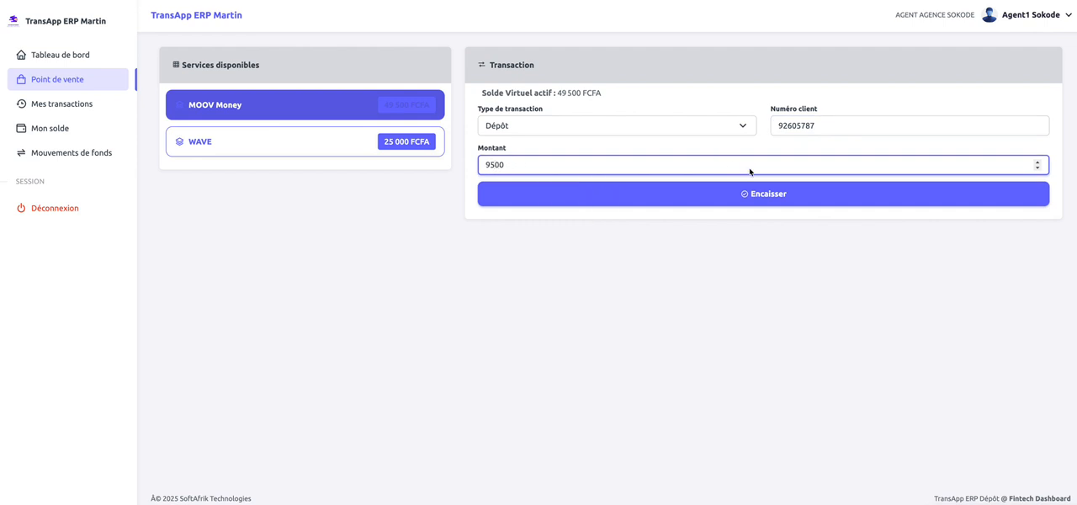
pyautogui.click(810, 90)
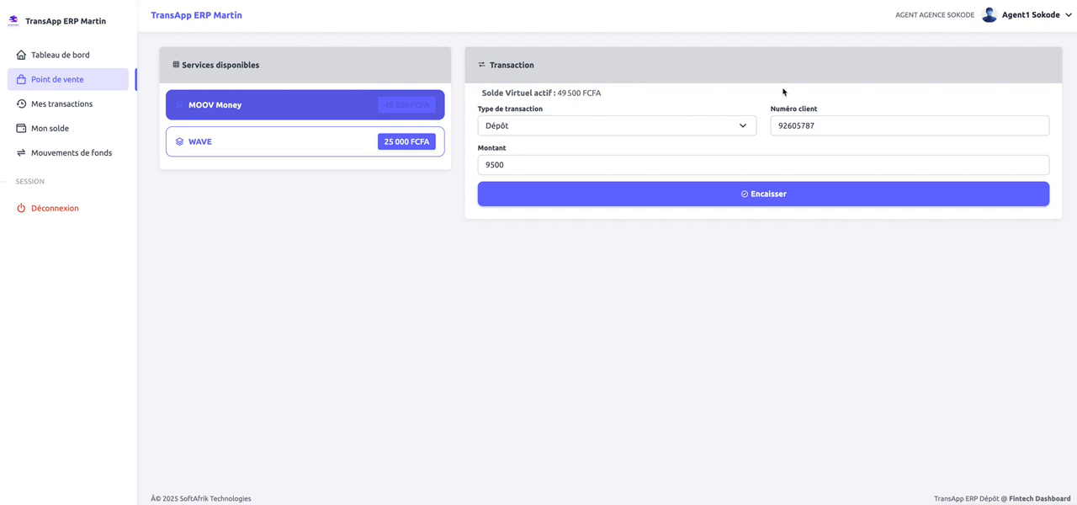
pyautogui.click(747, 196)
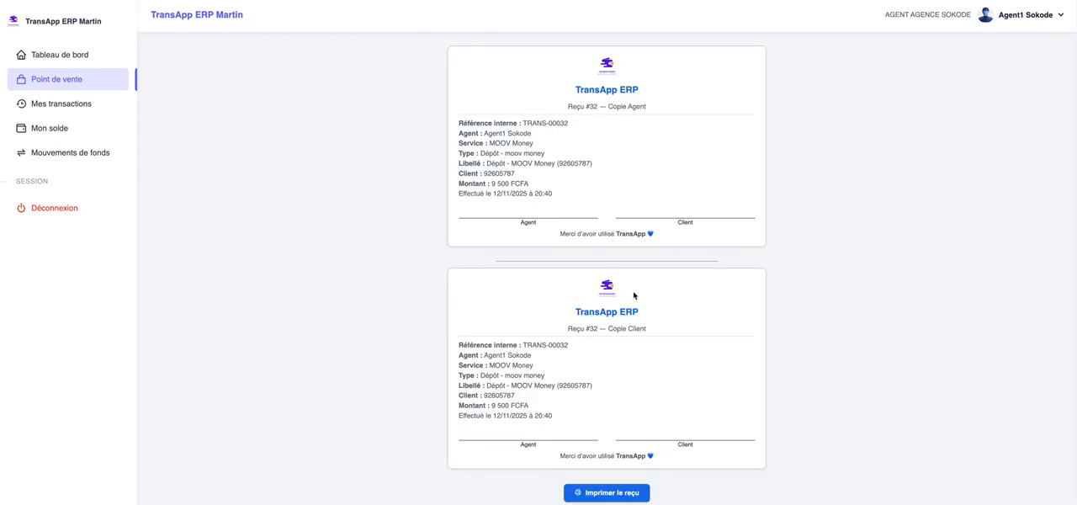
# Review the agent and client copies of the deposit receipt and their print preview, without printing.
pyautogui.scroll(-1, 370, 262)
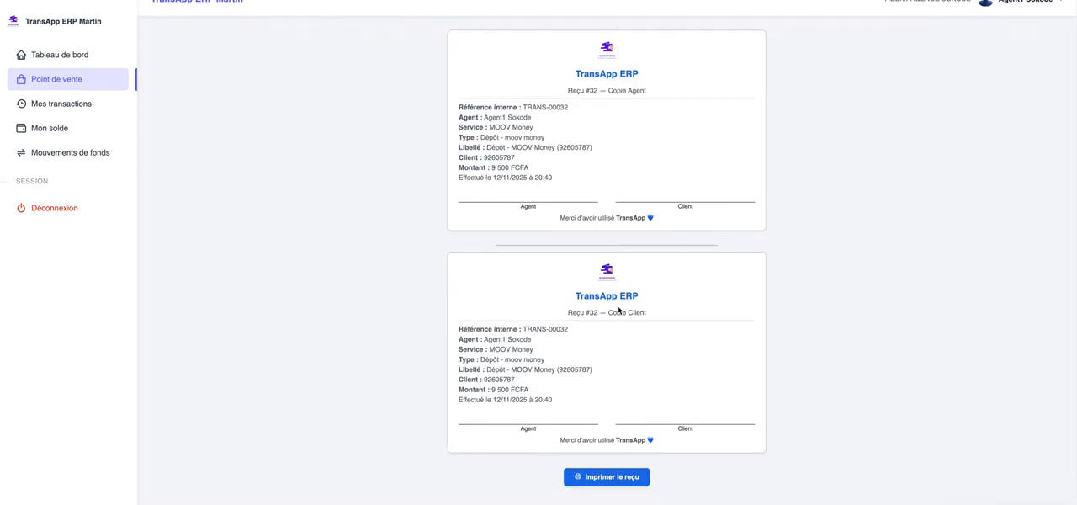
pyautogui.scroll(-1, 618, 310)
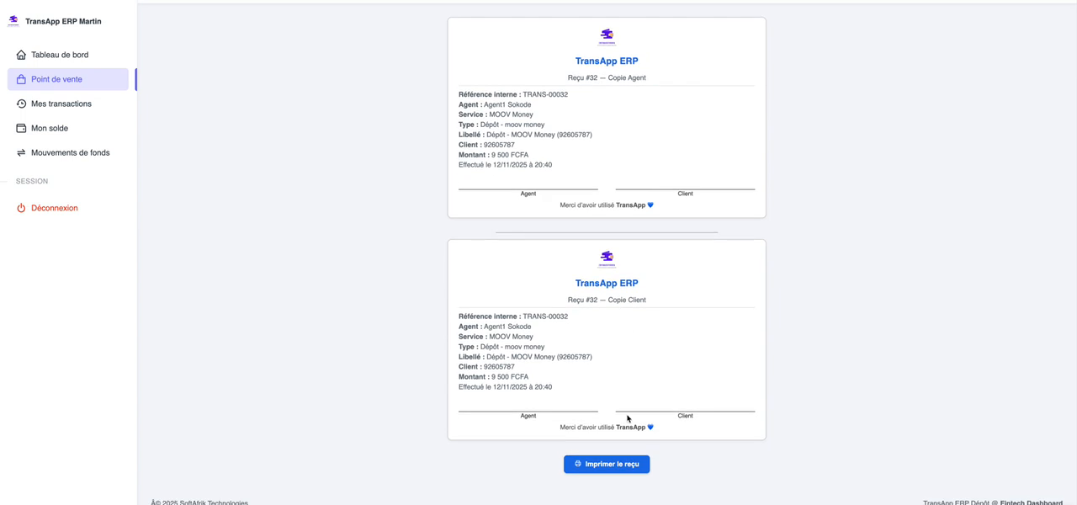
pyautogui.scroll(1, 628, 415)
pyautogui.scroll(-1, 627, 416)
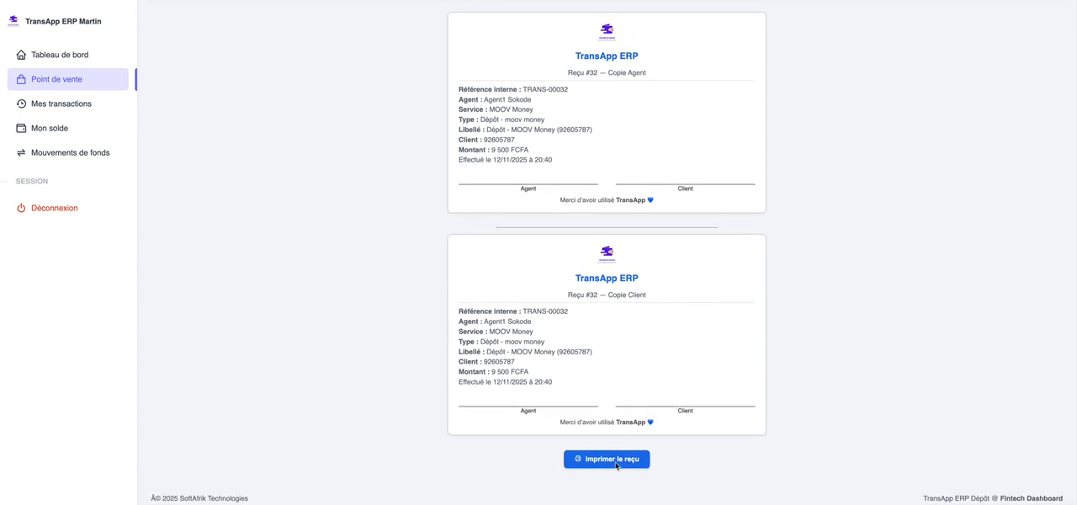
pyautogui.click(614, 461)
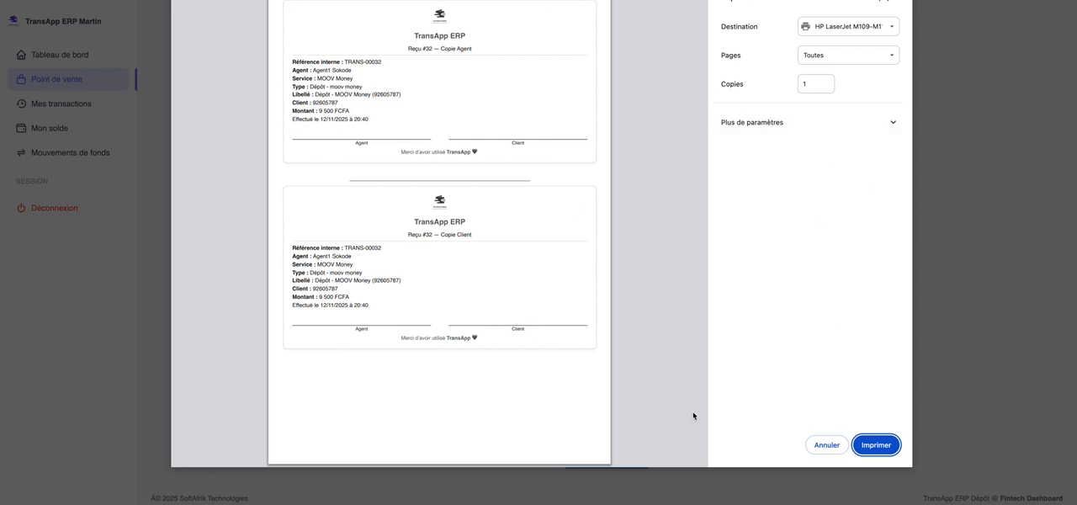
pyautogui.click(827, 444)
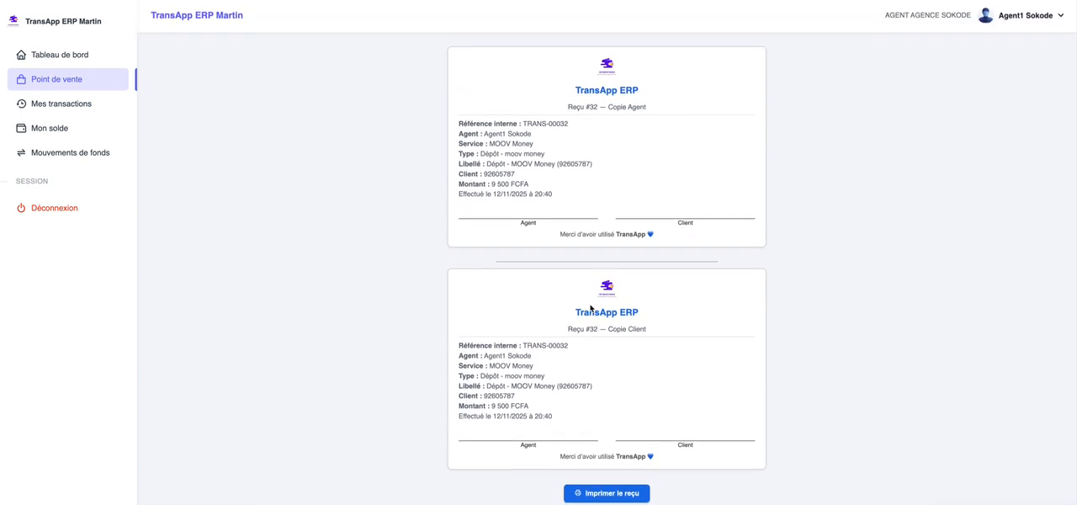
# Check the service balances in the point of sale and the cash balance on the dashboard after the deposit.
pyautogui.click(85, 81)
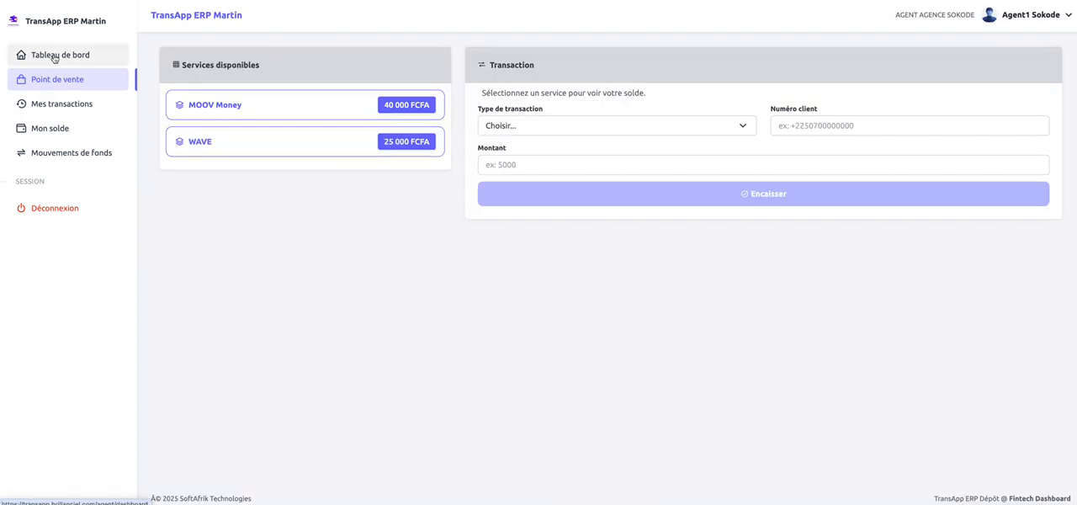
pyautogui.click(56, 59)
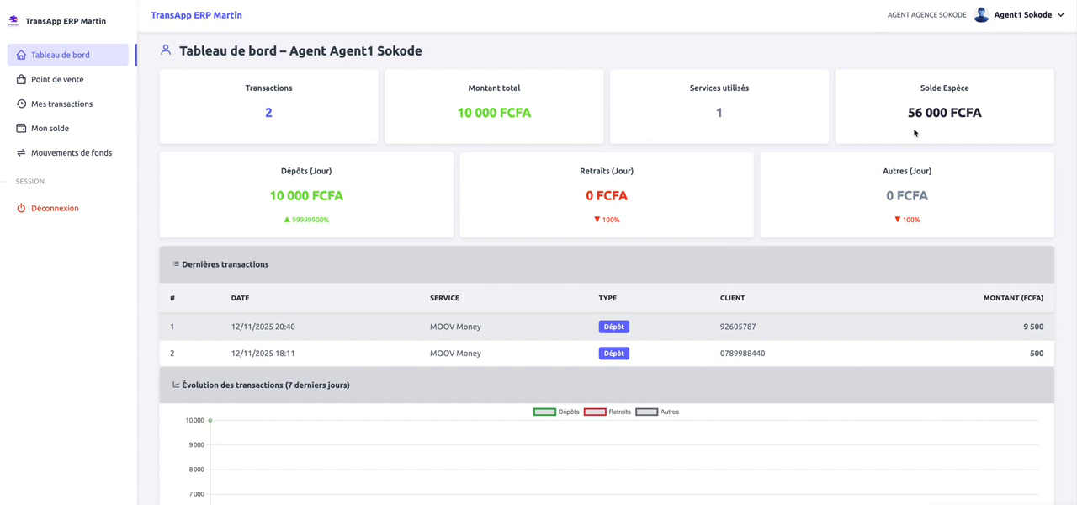
pyautogui.moveTo(907, 114); pyautogui.dragTo(989, 119)
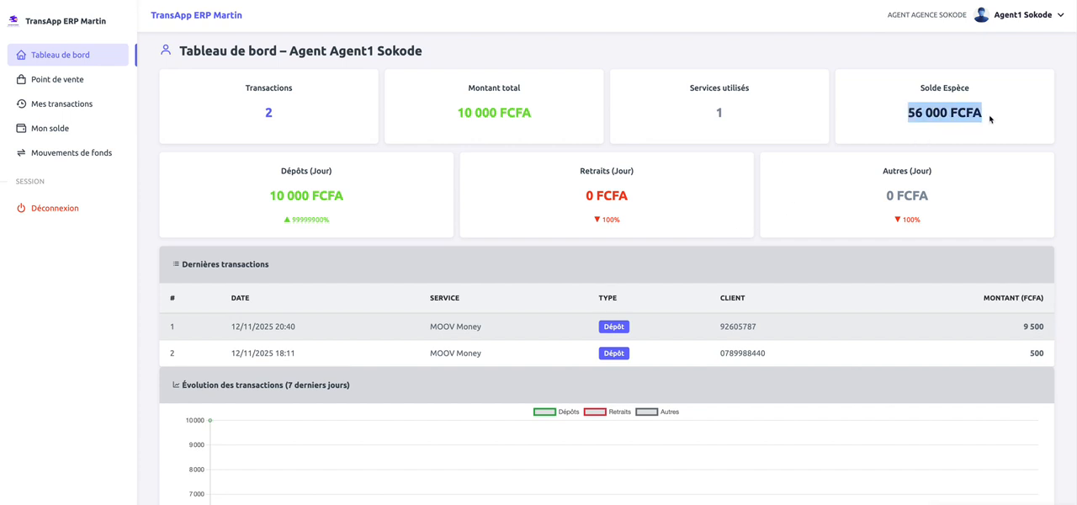
pyautogui.click(989, 119)
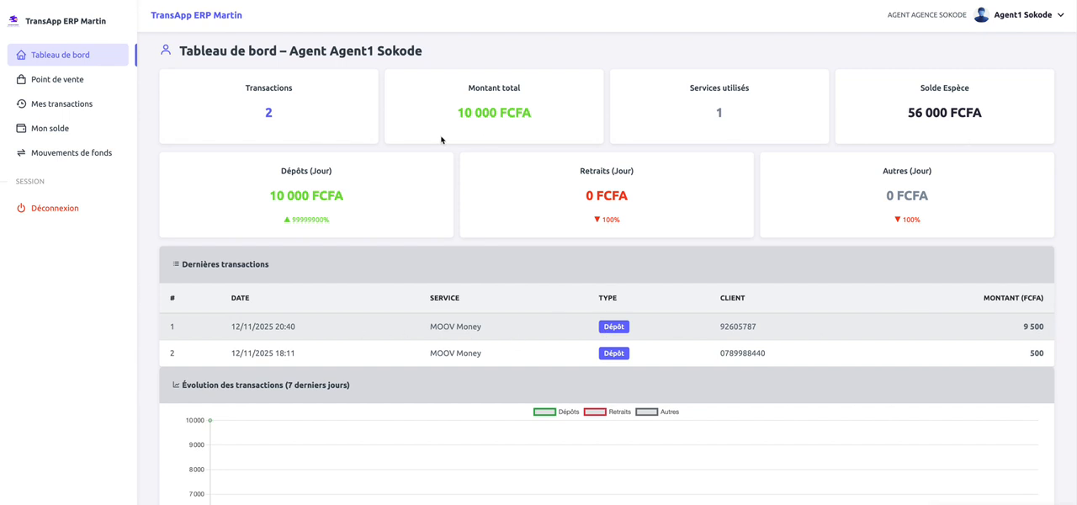
# Start a WAVE transaction in the point of sale with the type Achat forfait.
pyautogui.click(61, 85)
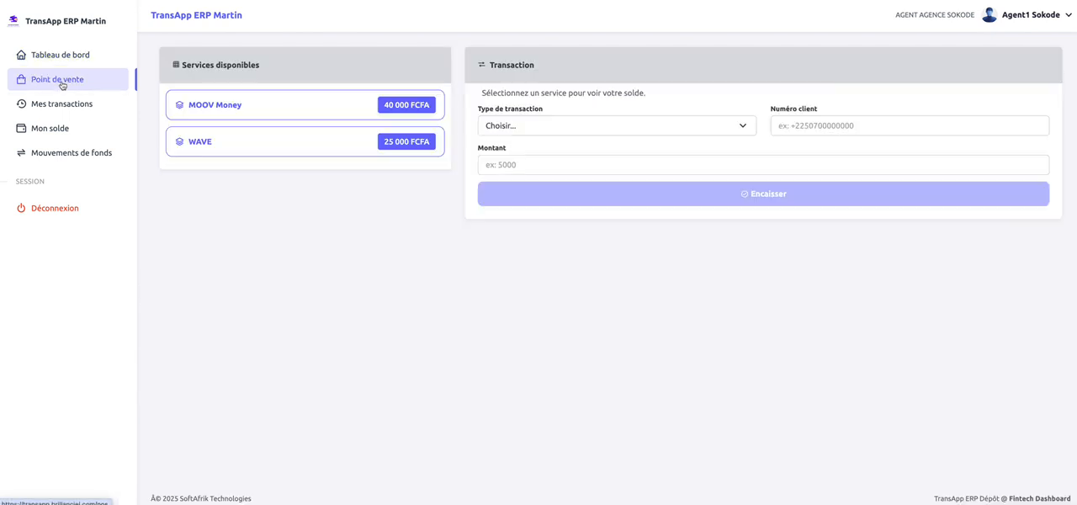
pyautogui.click(331, 146)
pyautogui.click(605, 135)
pyautogui.click(574, 154)
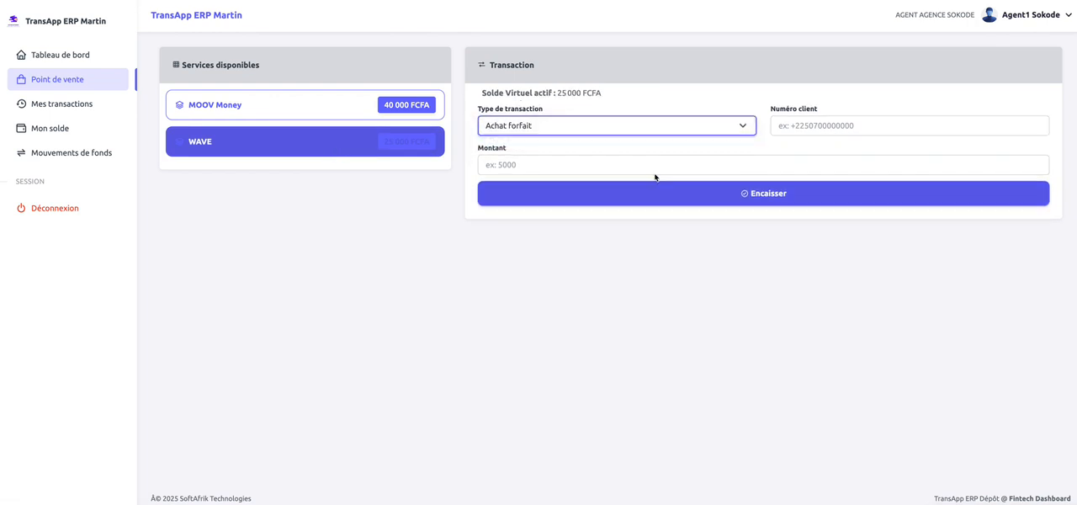
pyautogui.click(683, 126)
pyautogui.click(659, 126)
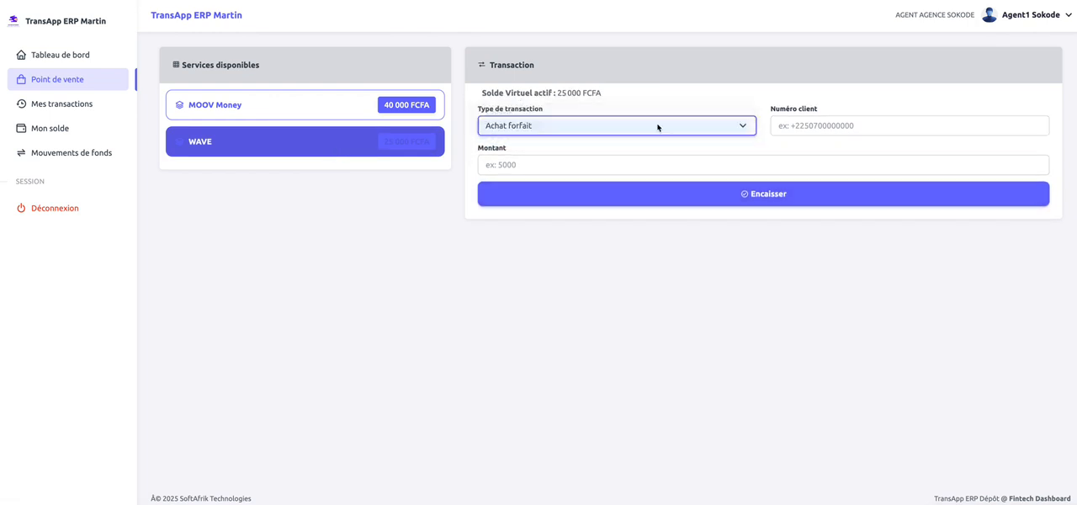
# Fill in the client's phone number from the suggestions, set the amount to 5000 and submit the WAVE transaction.
pyautogui.click(782, 128)
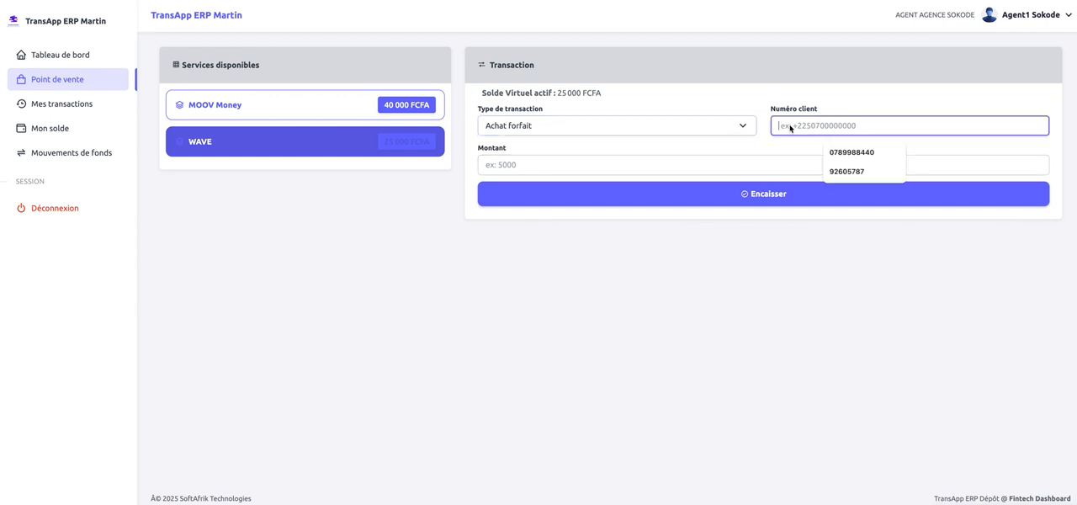
pyautogui.click(850, 152)
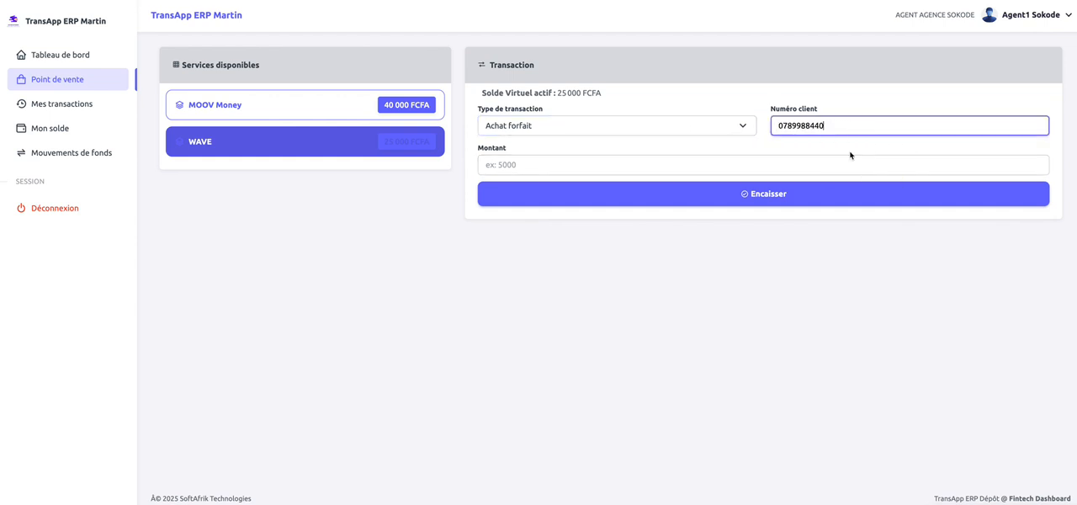
pyautogui.click(568, 167)
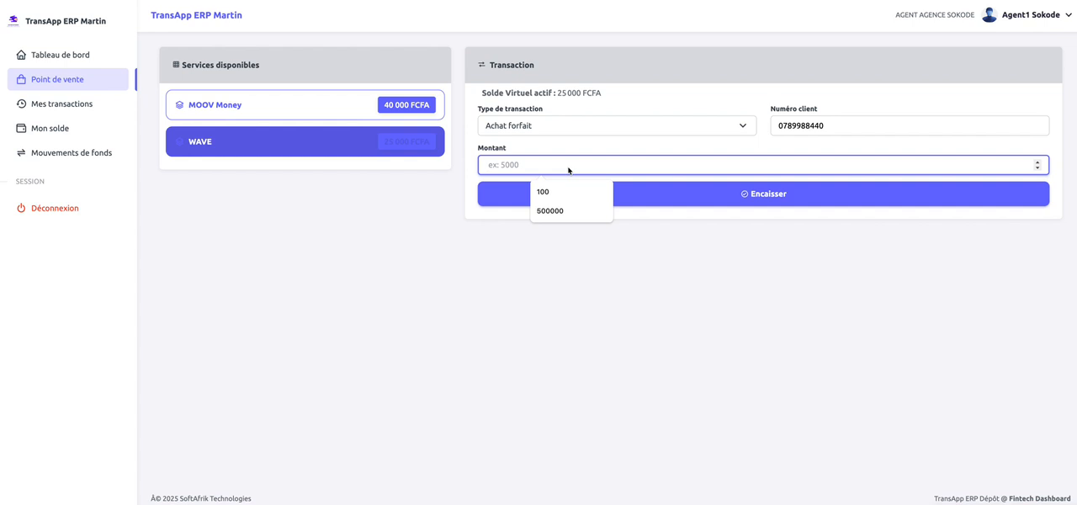
pyautogui.write('50')
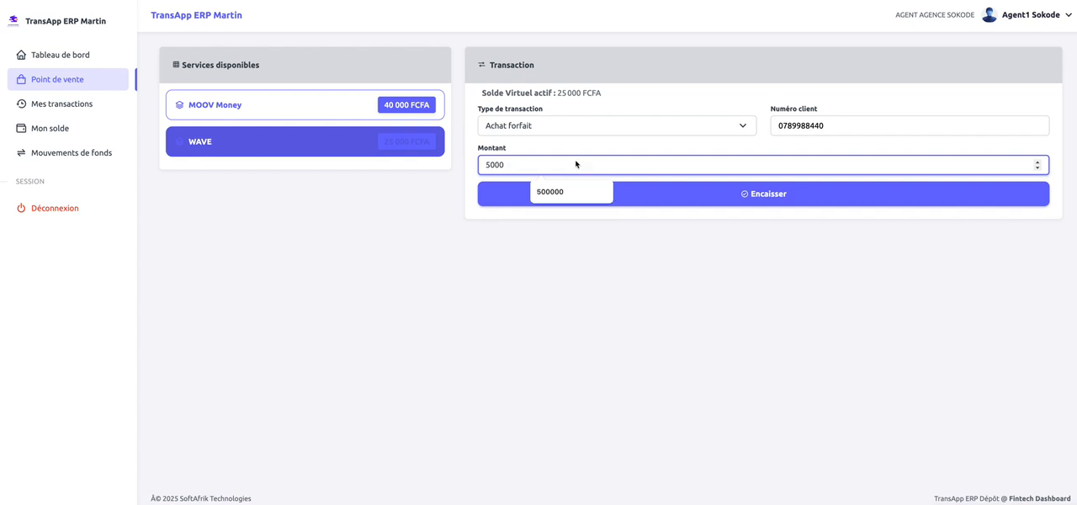
pyautogui.write('00')
pyautogui.click(698, 68)
pyautogui.click(743, 203)
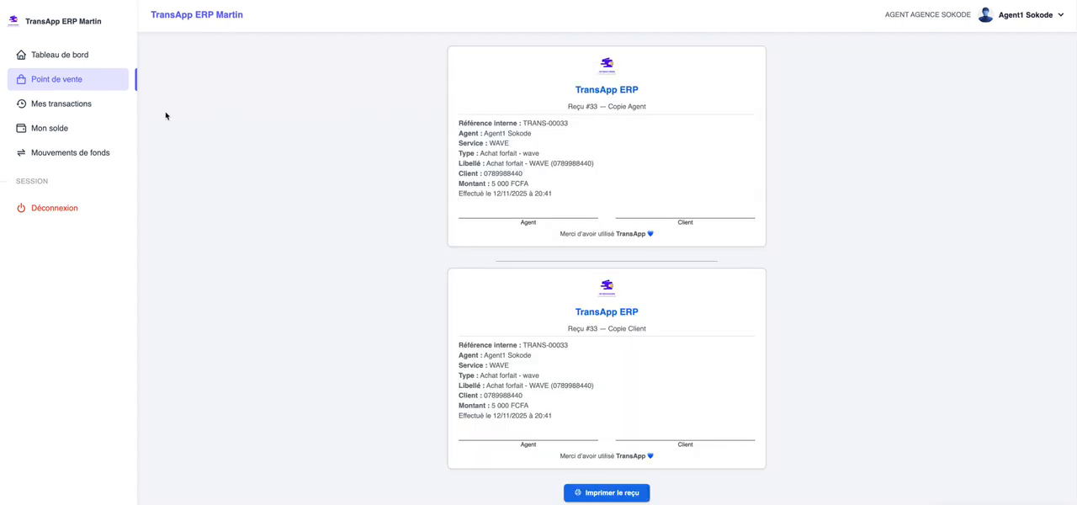
# Check the service balances in the point of sale and the totals and latest transactions on the dashboard after the WAVE sale.
pyautogui.click(79, 82)
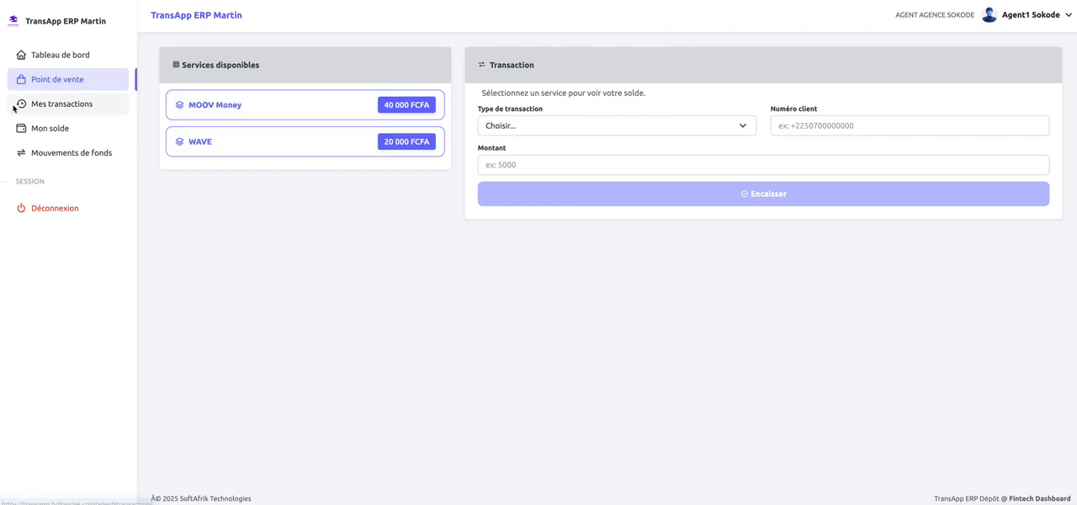
pyautogui.click(75, 55)
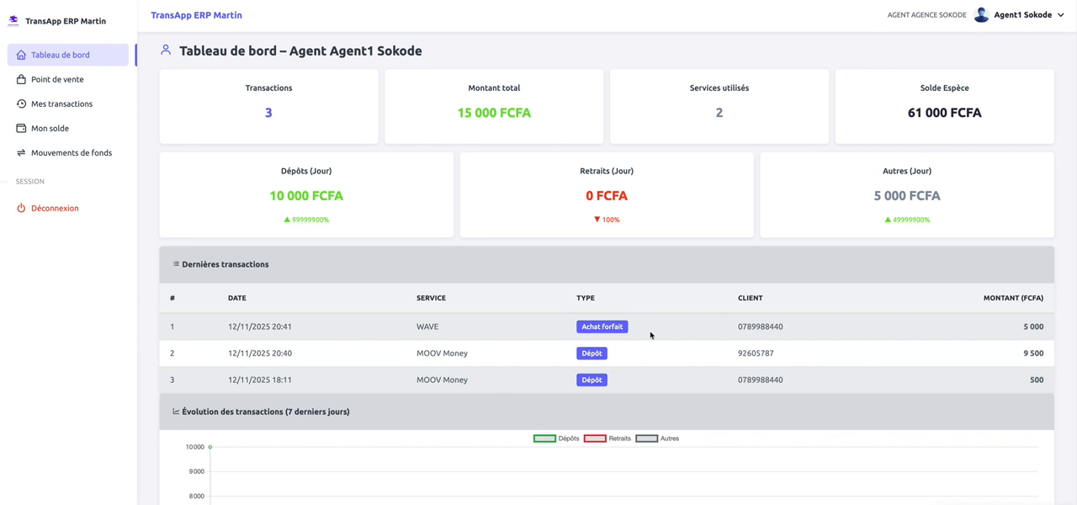
pyautogui.scroll(-3, 485, 384)
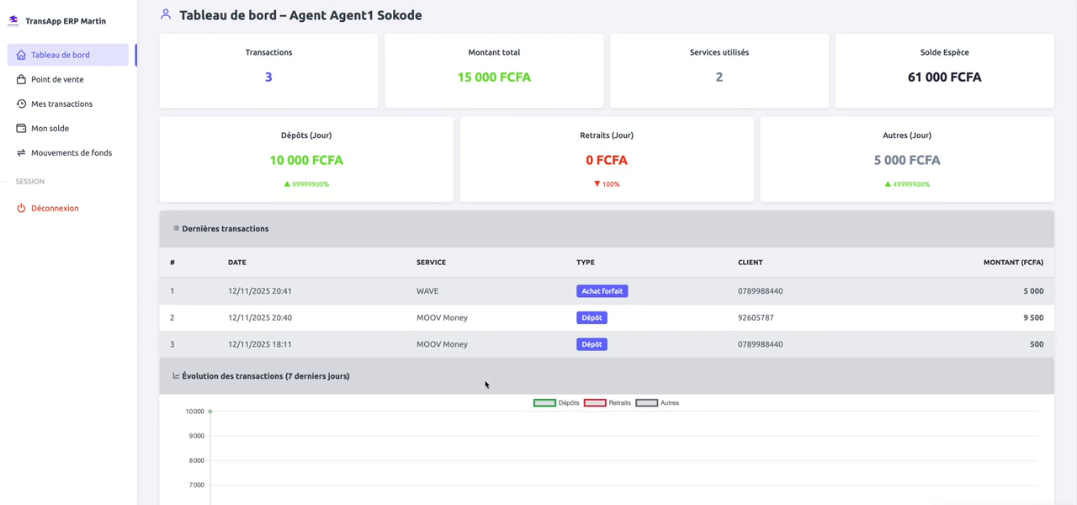
pyautogui.scroll(3, 484, 384)
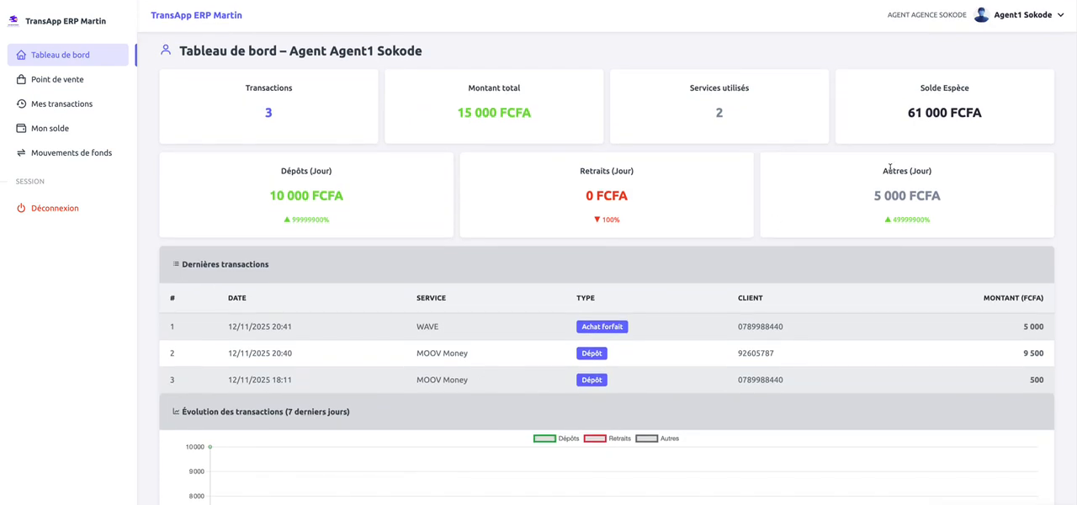
# Check the cash balance on the dashboard, and view the receipt of the WAVE Achat forfait transaction from the transaction history.
pyautogui.moveTo(908, 113); pyautogui.dragTo(980, 112)
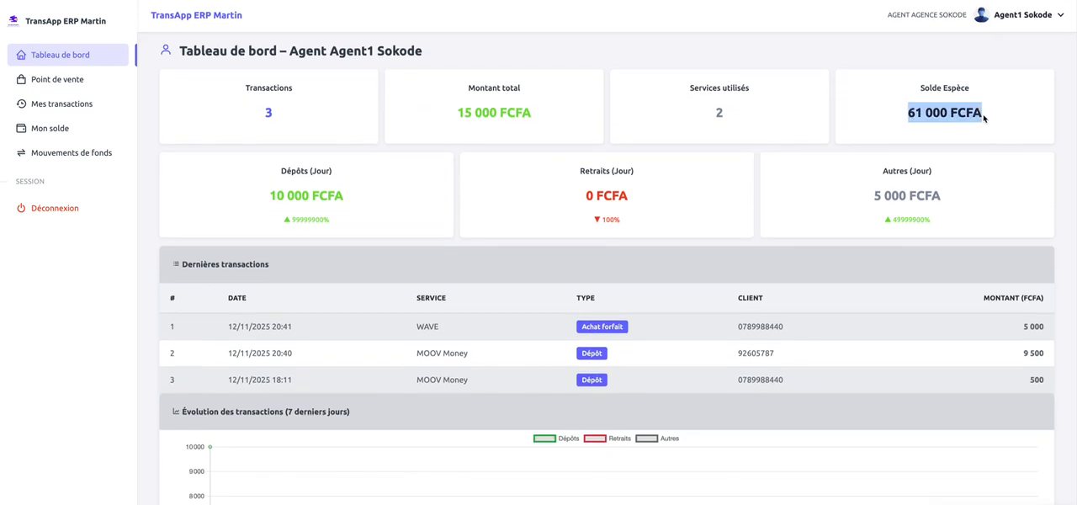
pyautogui.click(983, 118)
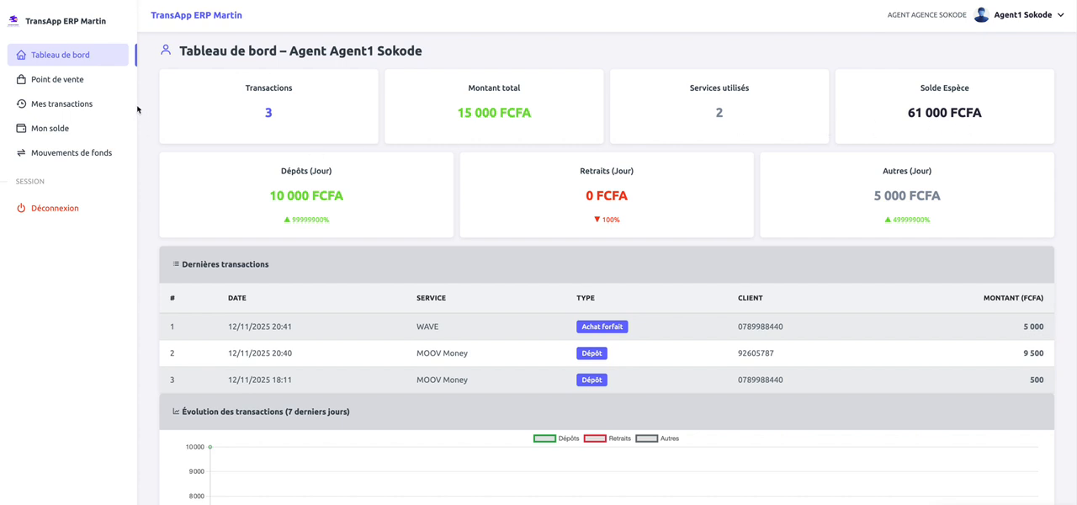
pyautogui.click(94, 104)
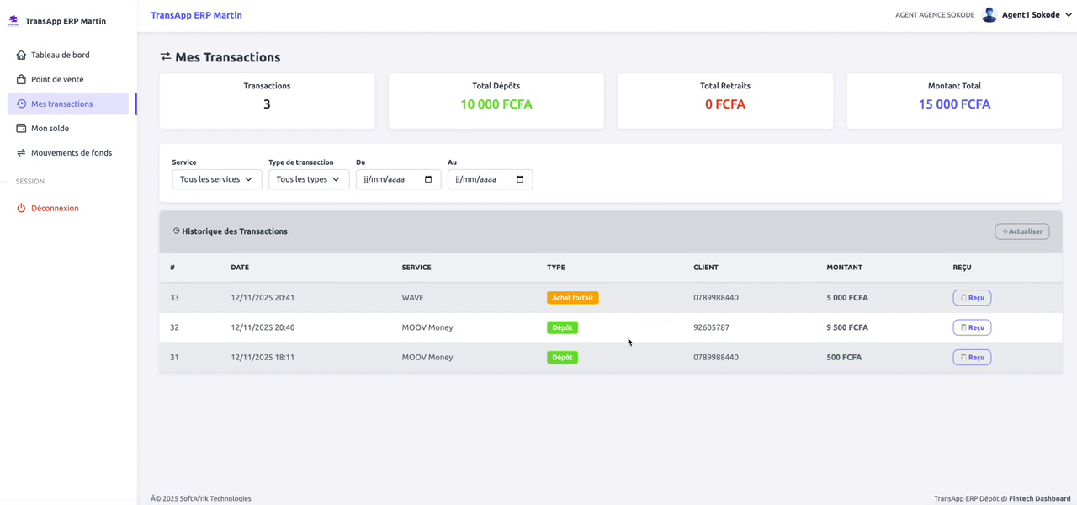
pyautogui.click(969, 297)
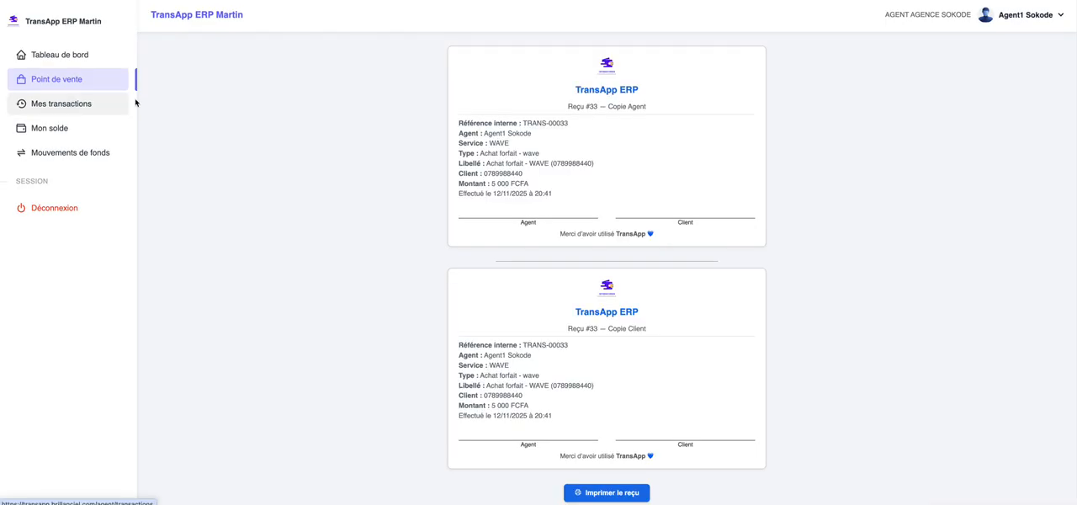
# Filter the transaction history by the service MOOV Money, and review the agent's cash balance and virtual balances per service.
pyautogui.click(71, 103)
pyautogui.click(253, 179)
pyautogui.click(204, 192)
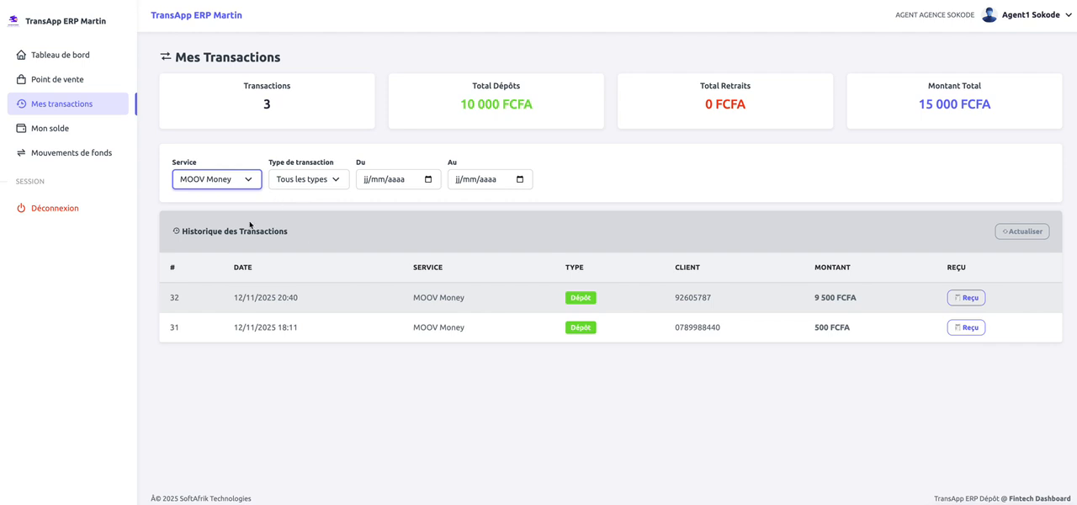
pyautogui.click(63, 127)
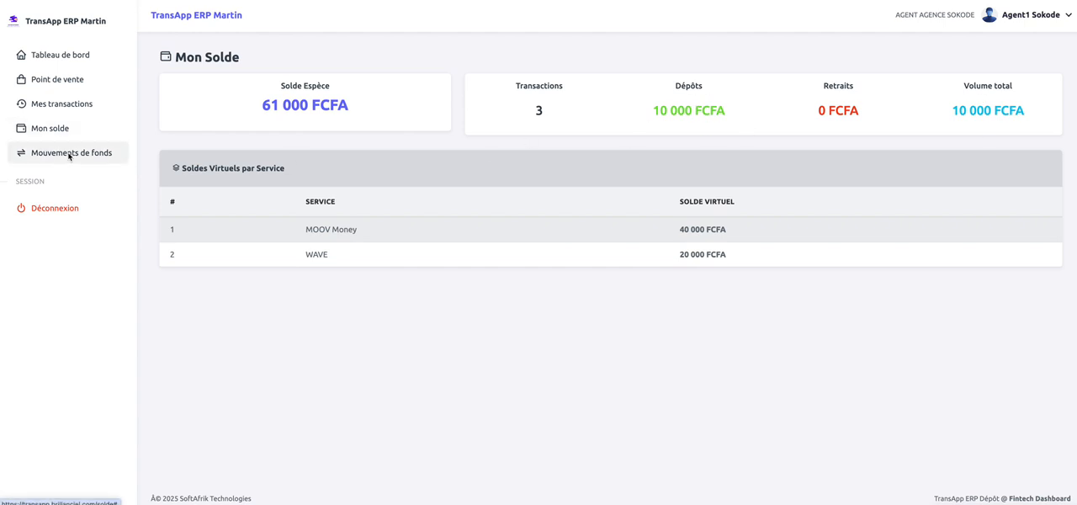
pyautogui.click(67, 103)
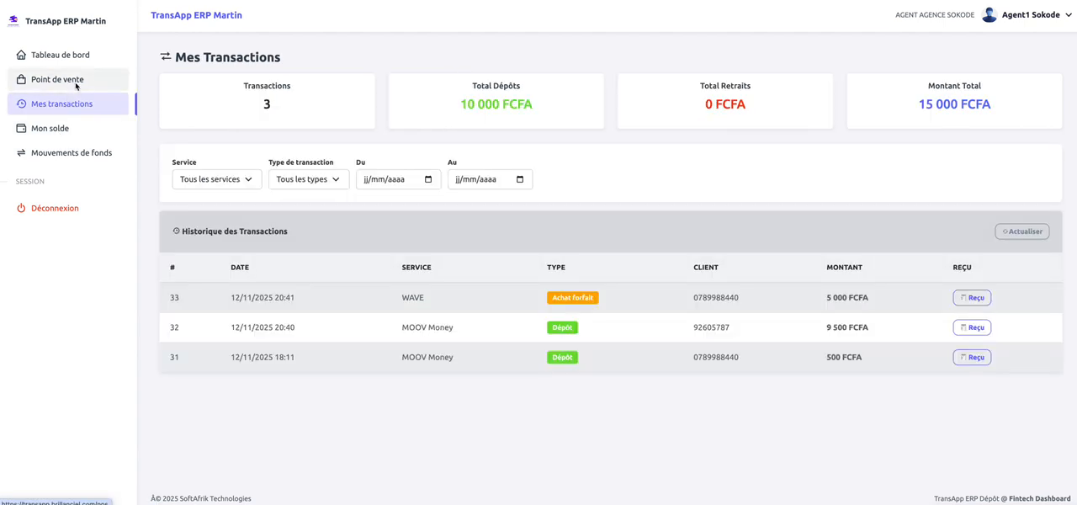
# Start a MOOV Money transaction in the point of sale.
pyautogui.click(75, 84)
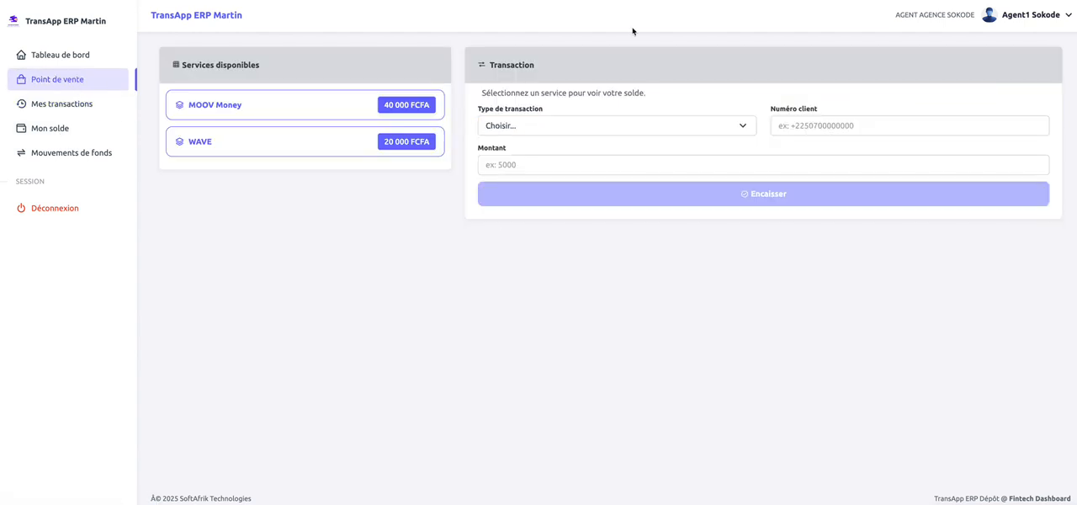
pyautogui.click(353, 109)
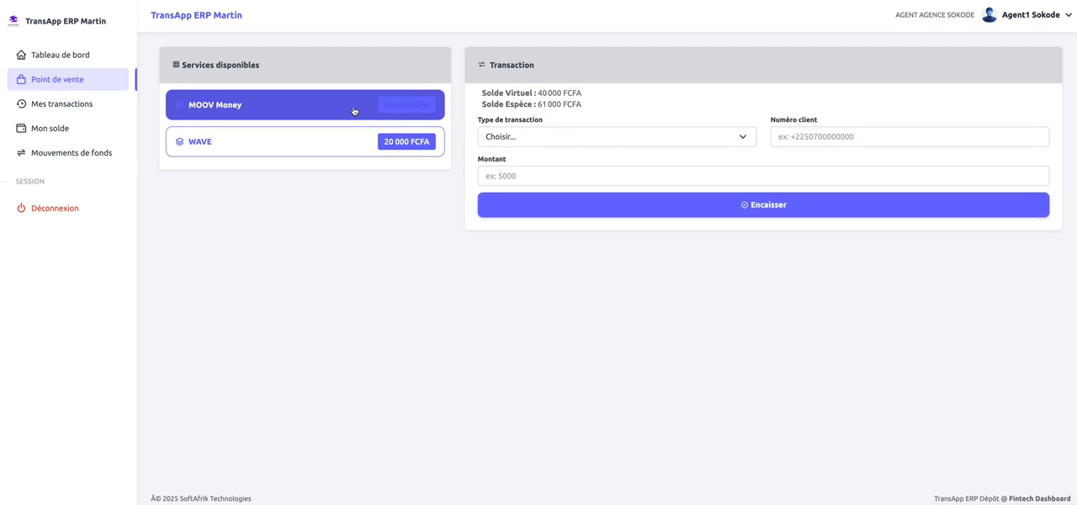